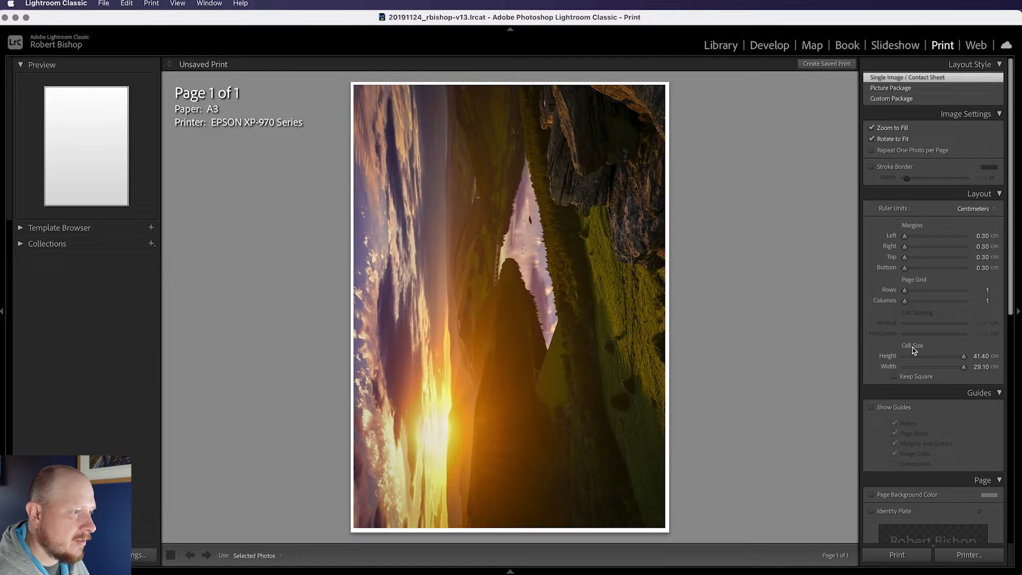
- Resize the print cell in Layout > Cell Size to 21.00 cm high by 14.80 cm wide
click(964, 358)
drag(964, 358, 936, 357)
click(982, 356)
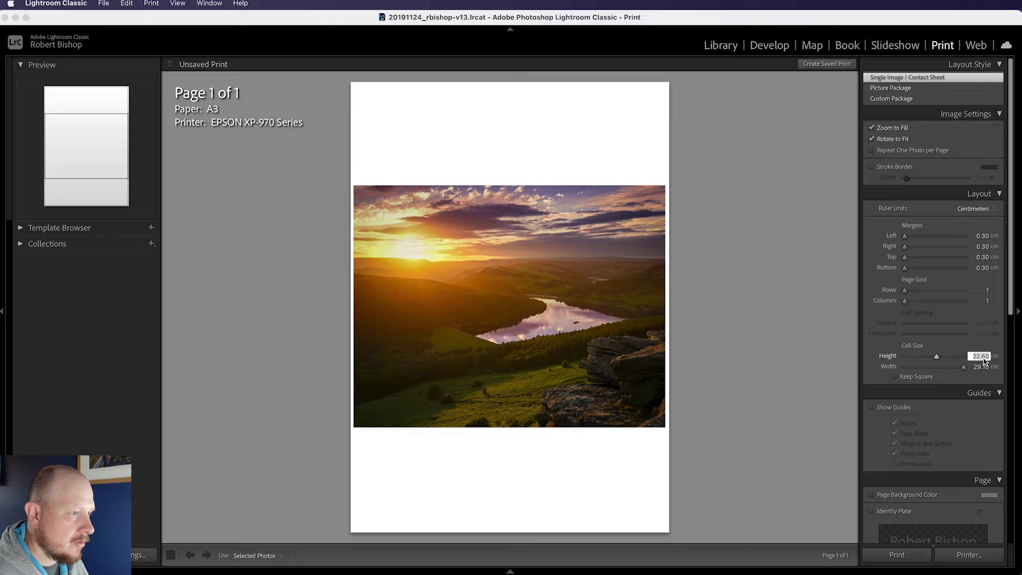
text(21)
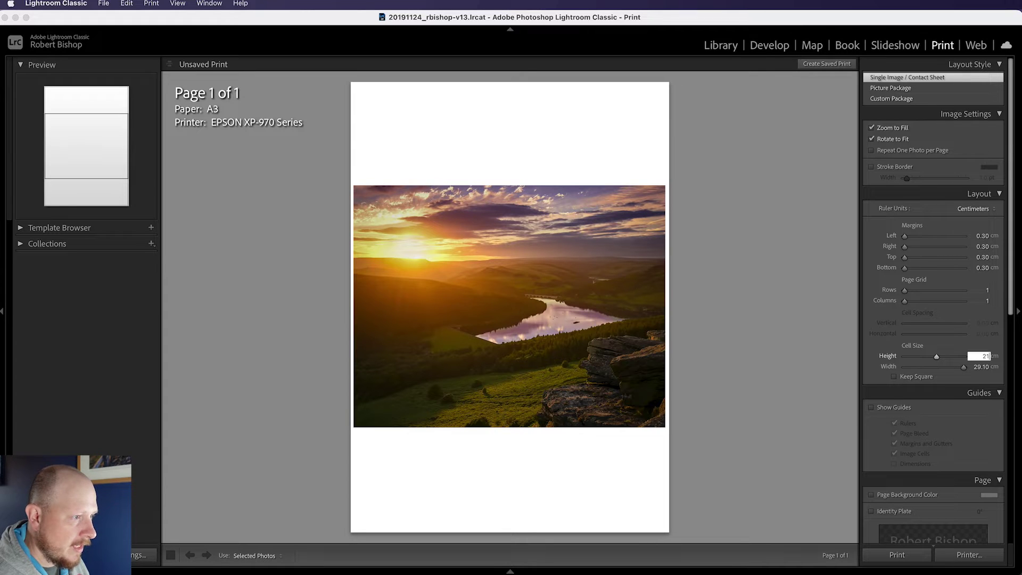
key(Tab)
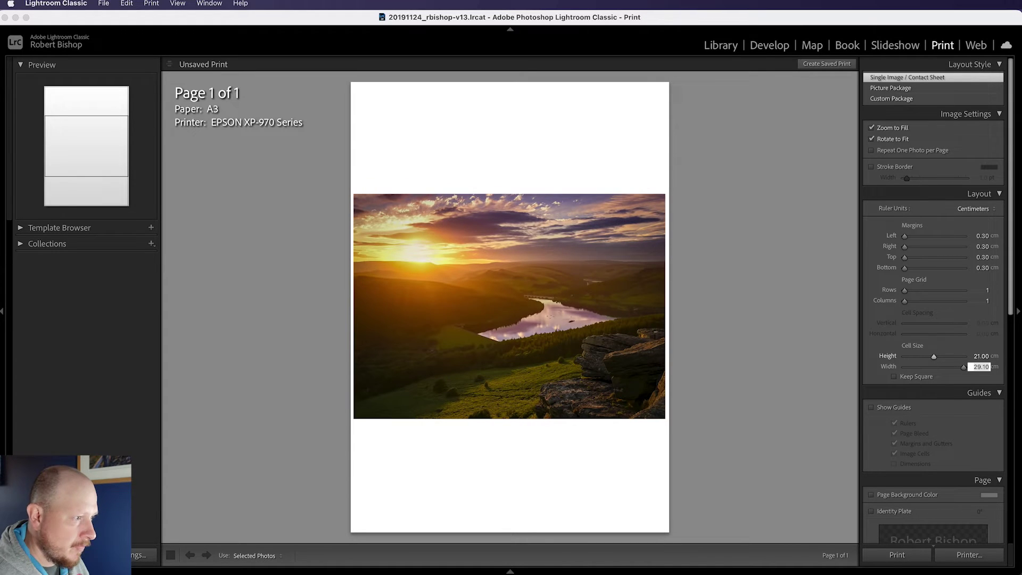
text(14.8)
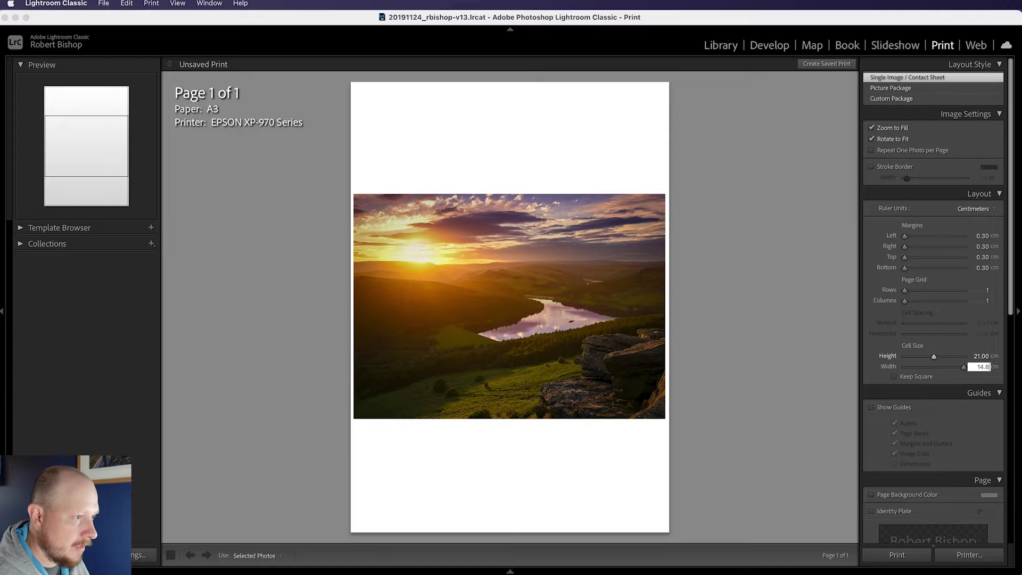
key(Tab)
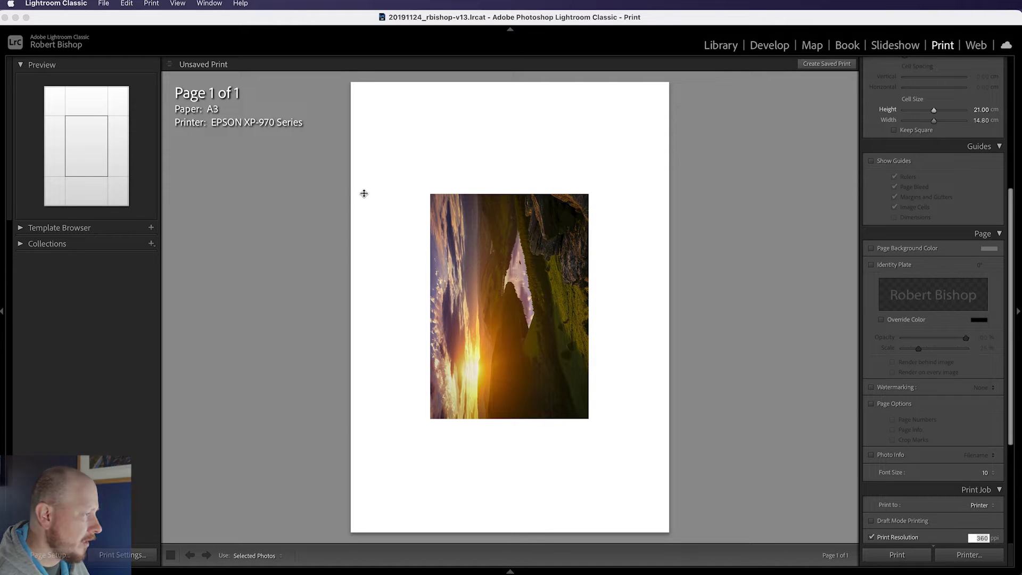
- Switch the Page Setup paper to A5 in landscape orientation
click(50, 555)
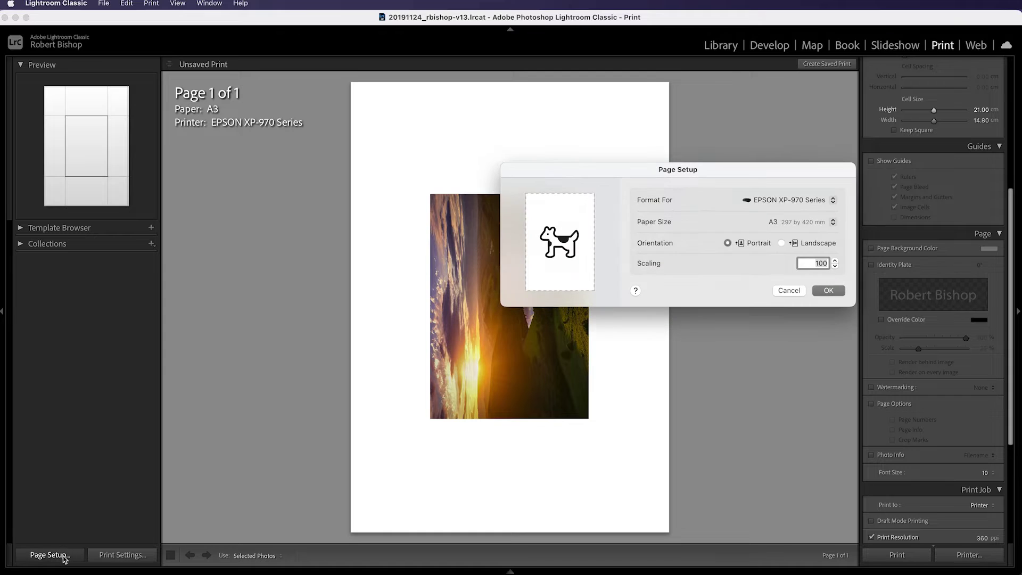
click(821, 229)
click(783, 247)
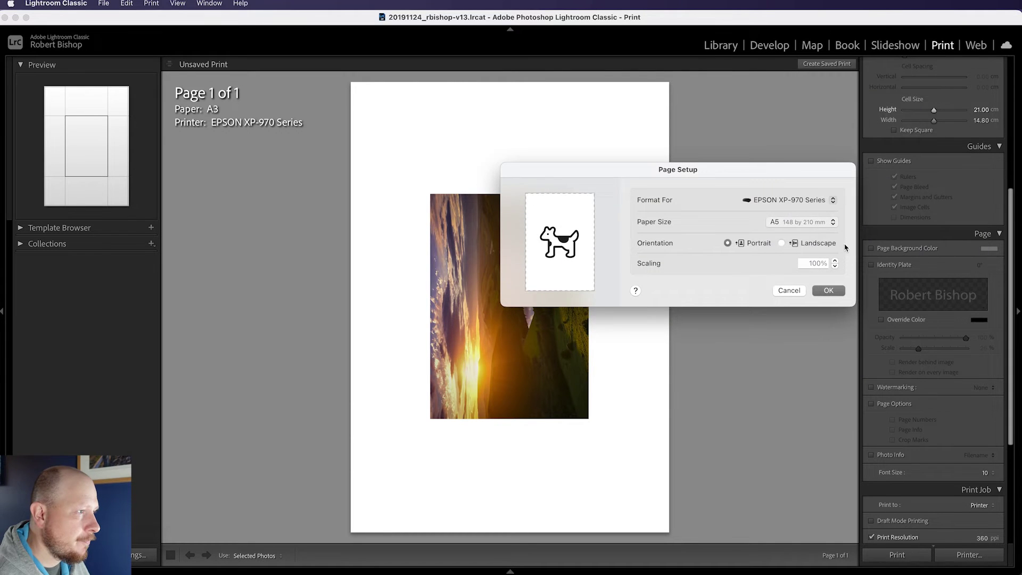
click(781, 243)
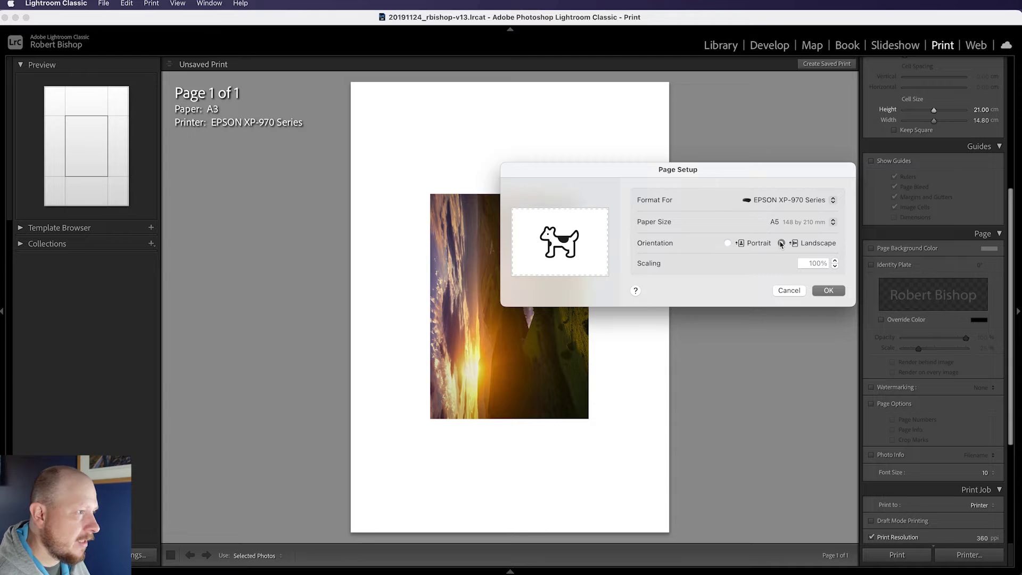
click(832, 293)
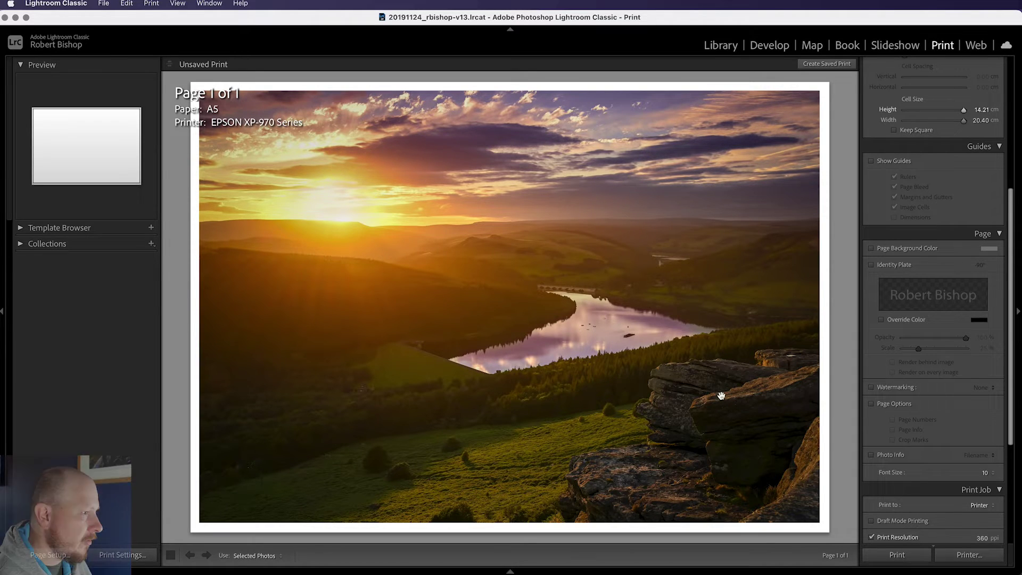
click(103, 559)
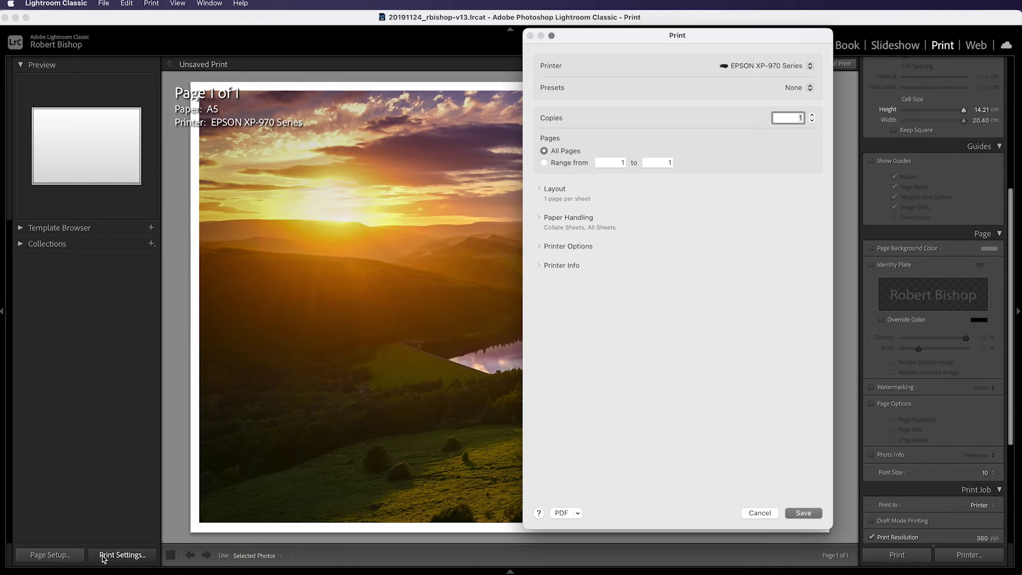
click(540, 218)
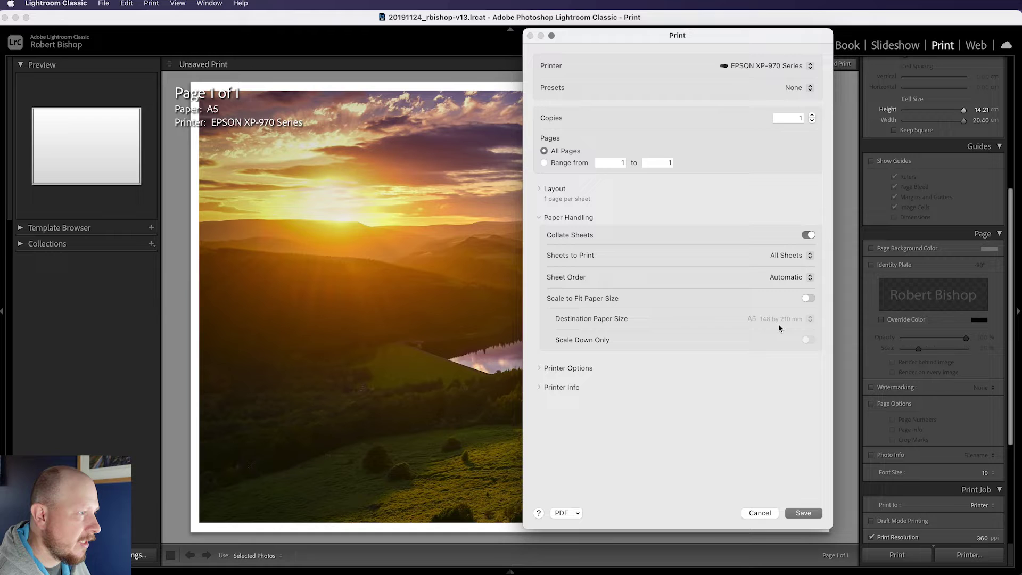
click(806, 300)
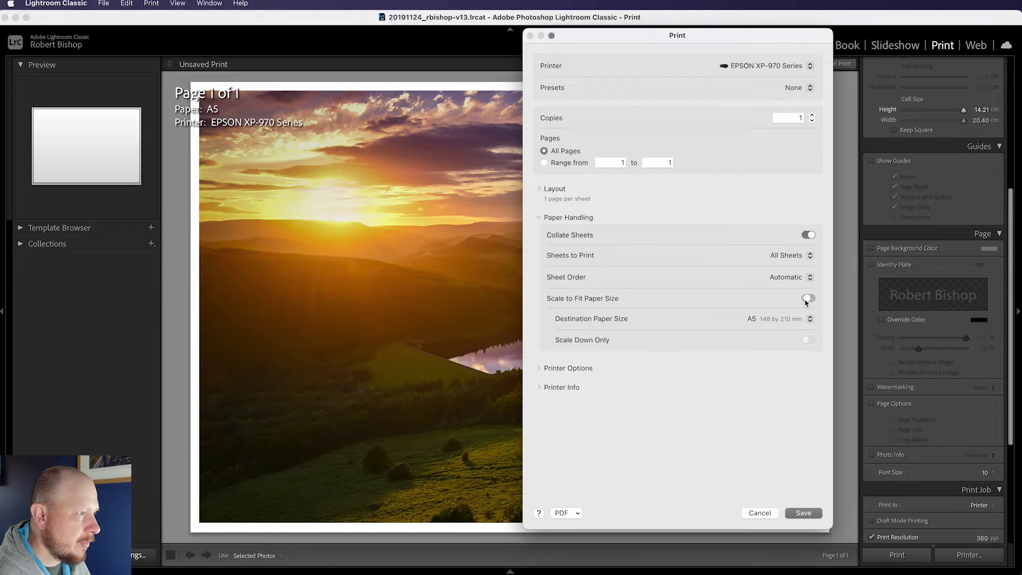
click(777, 318)
click(693, 319)
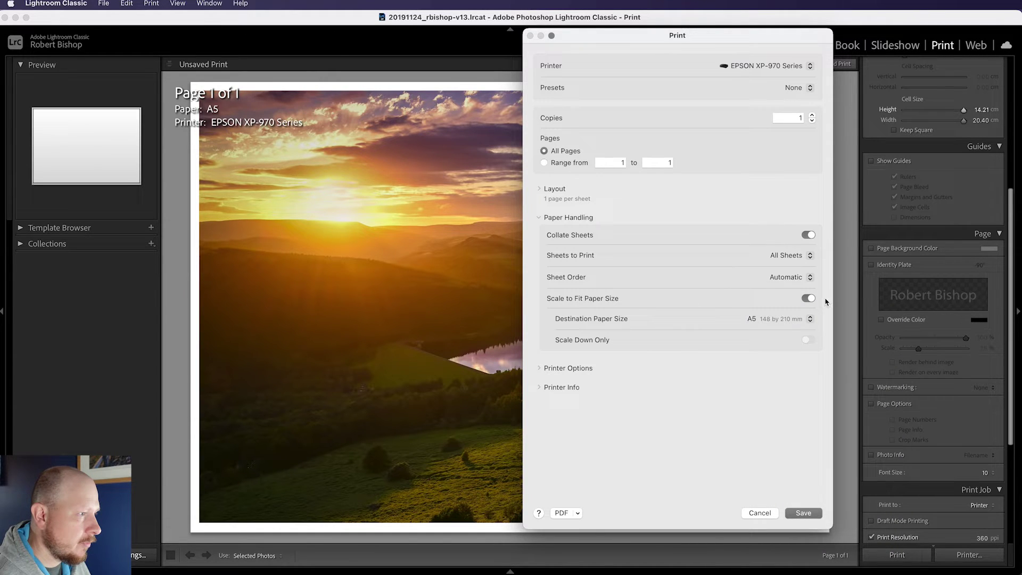
click(808, 299)
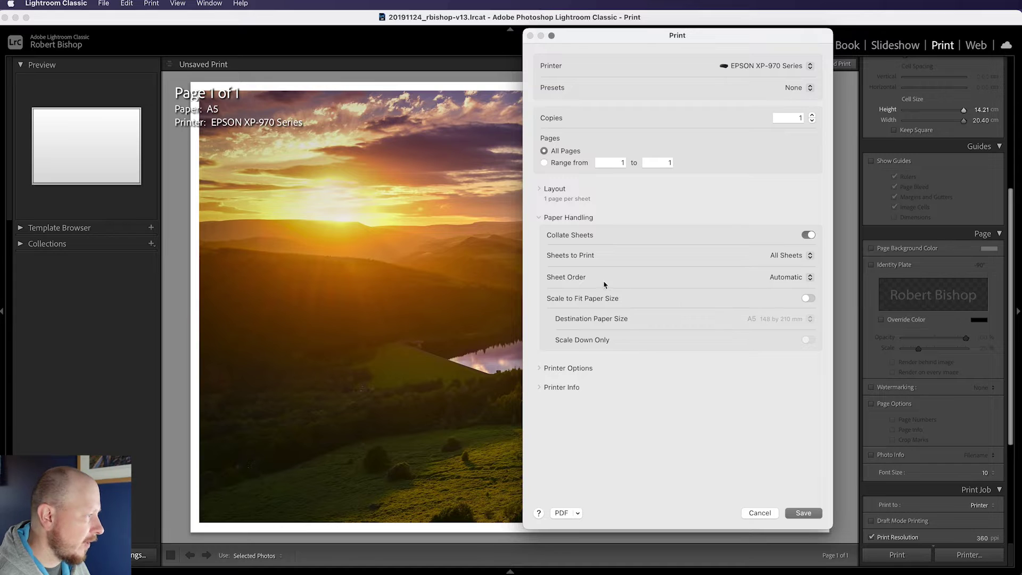
click(804, 512)
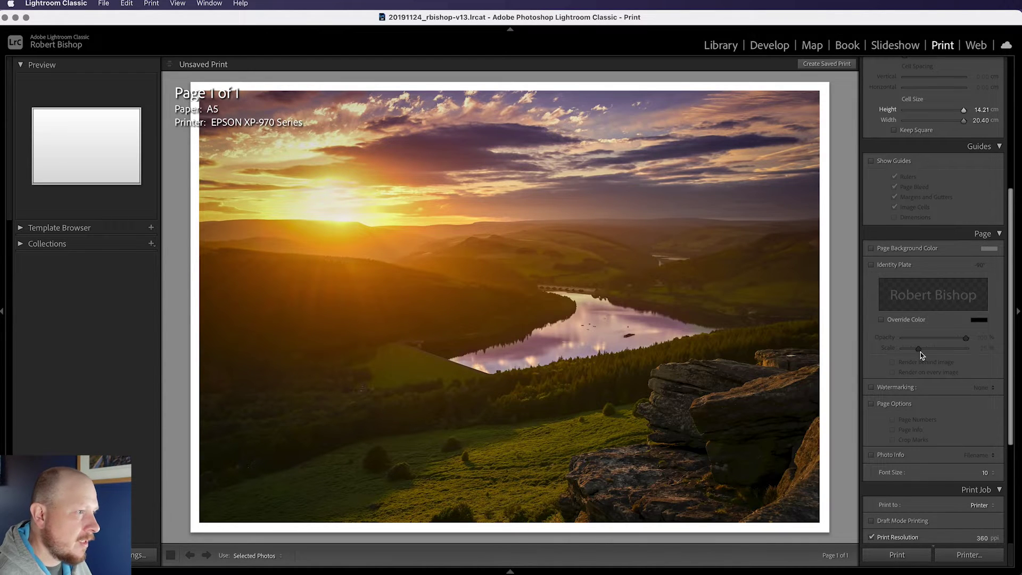
- Scroll through the right-hand panels to review the Layout cell size settings
scroll(922, 355, up, 5)
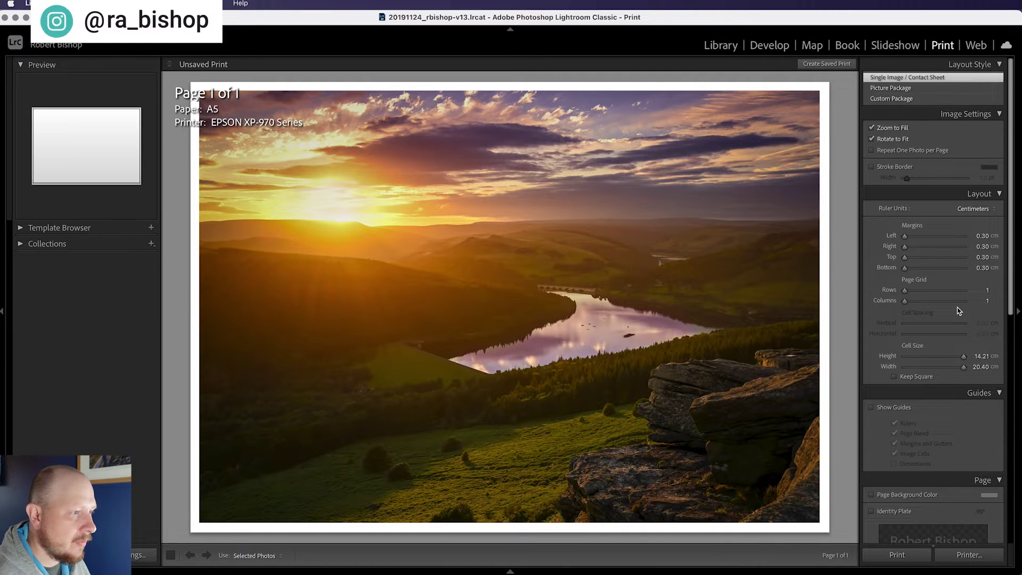
scroll(958, 311, down, 2)
scroll(958, 311, down, 6)
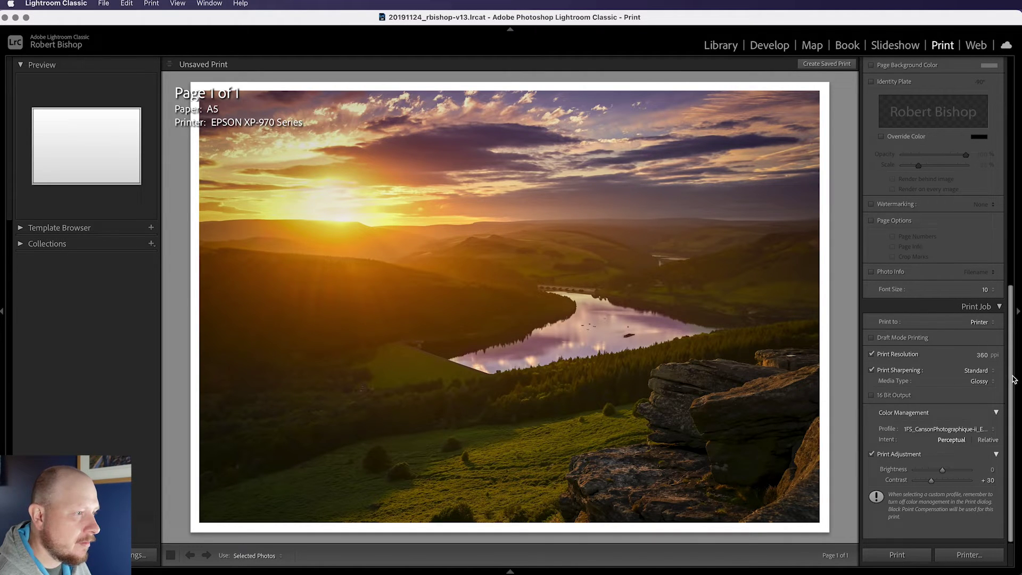
scroll(974, 439, up, 5)
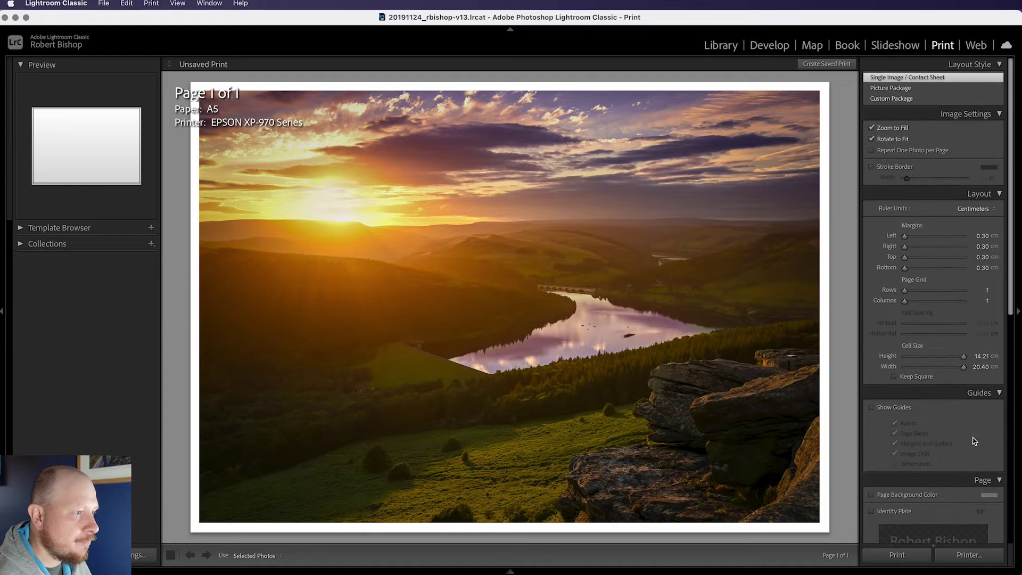
scroll(966, 359, down, 5)
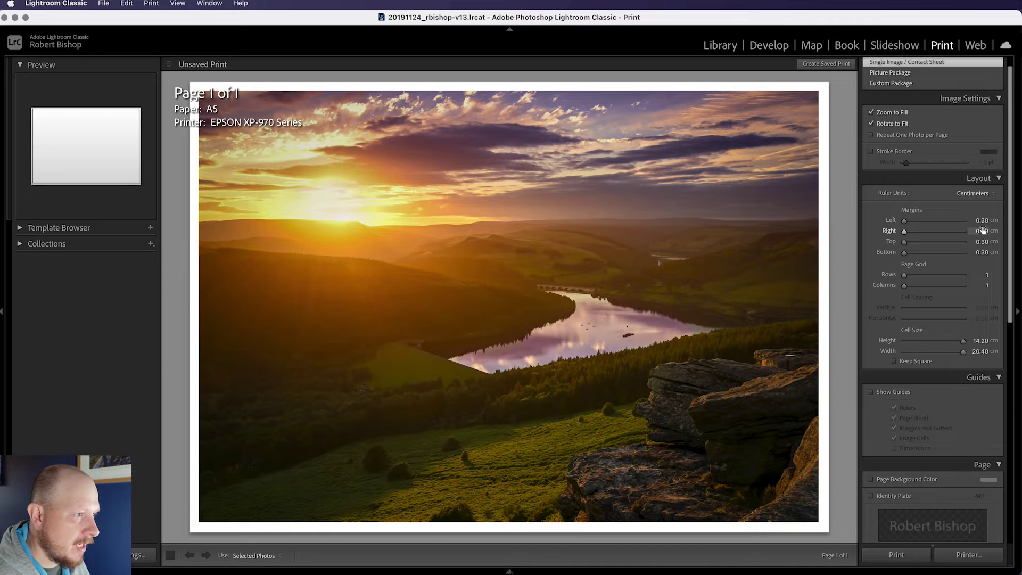
- Change the cell width to match its 14.20 cm height, making the print cell square
click(982, 351)
text(14.20)
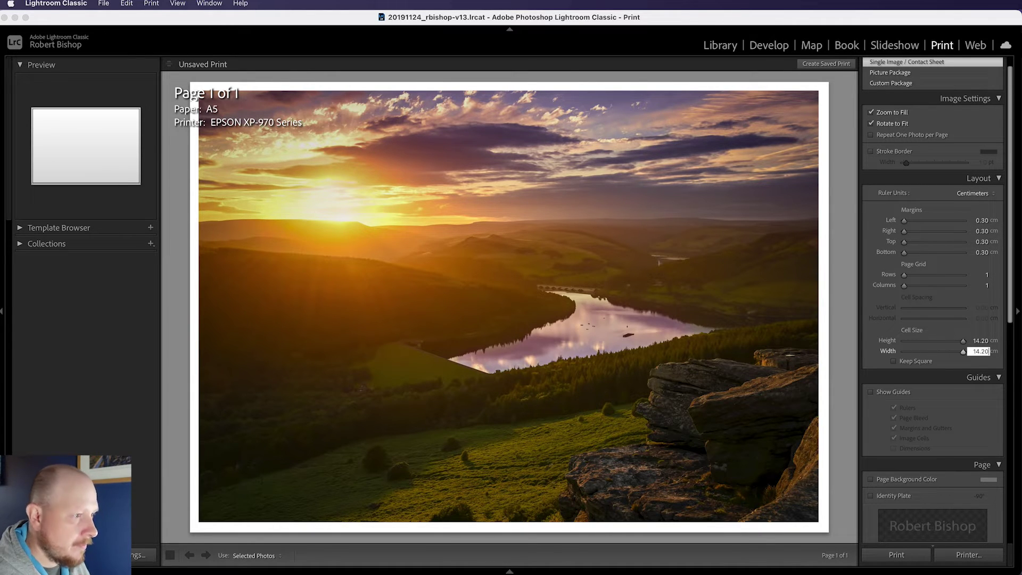
key(Tab)
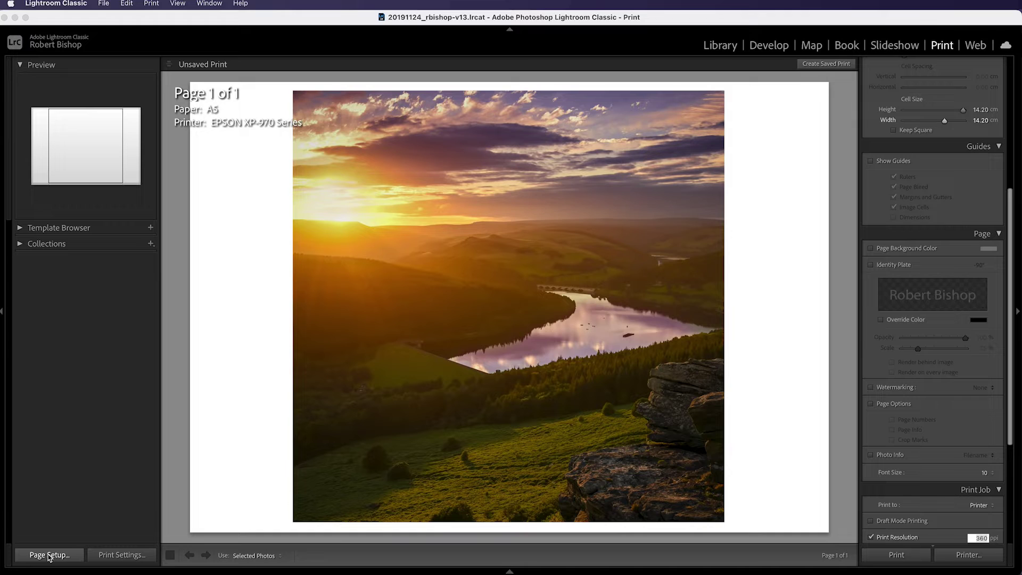
- Open Manage Custom Sizes from the Page Setup paper size list
click(48, 555)
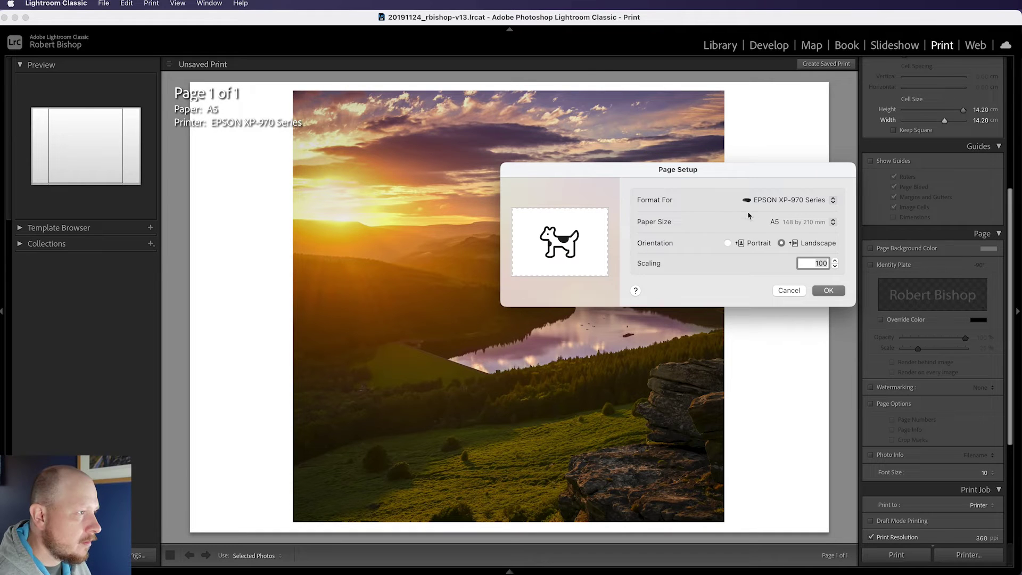
click(803, 222)
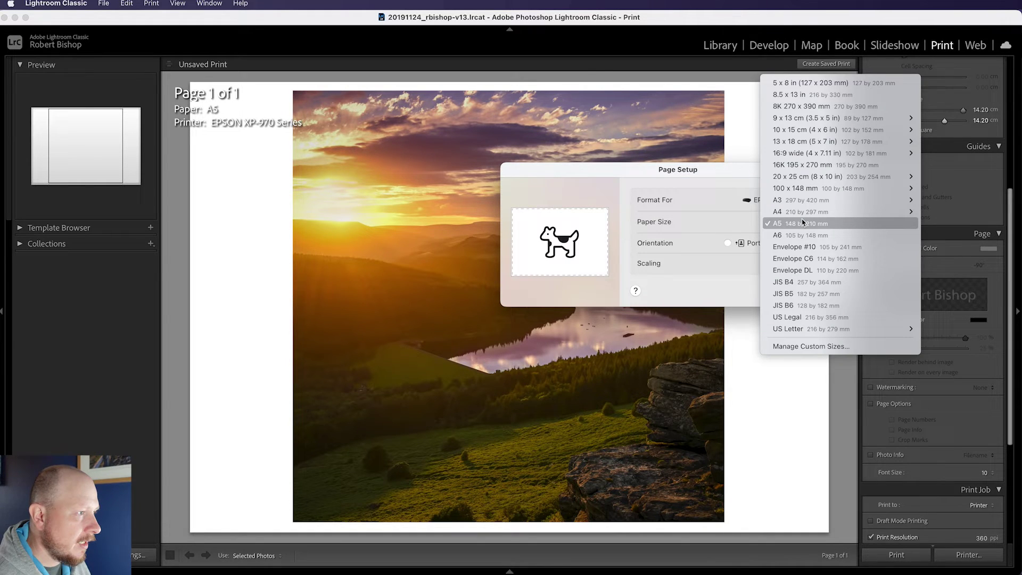
click(792, 347)
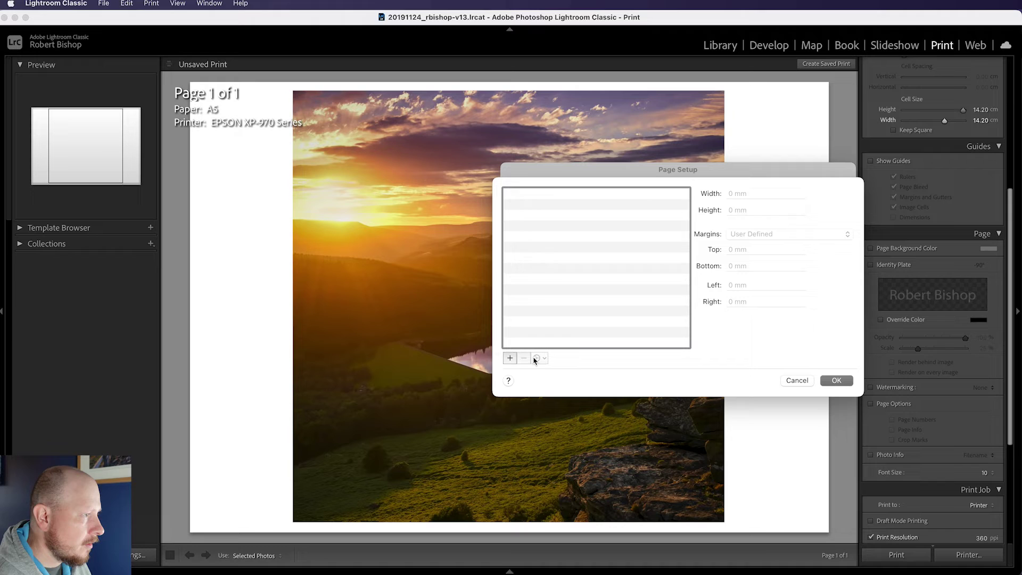
- Add a new custom paper size named Square 14.8
click(510, 358)
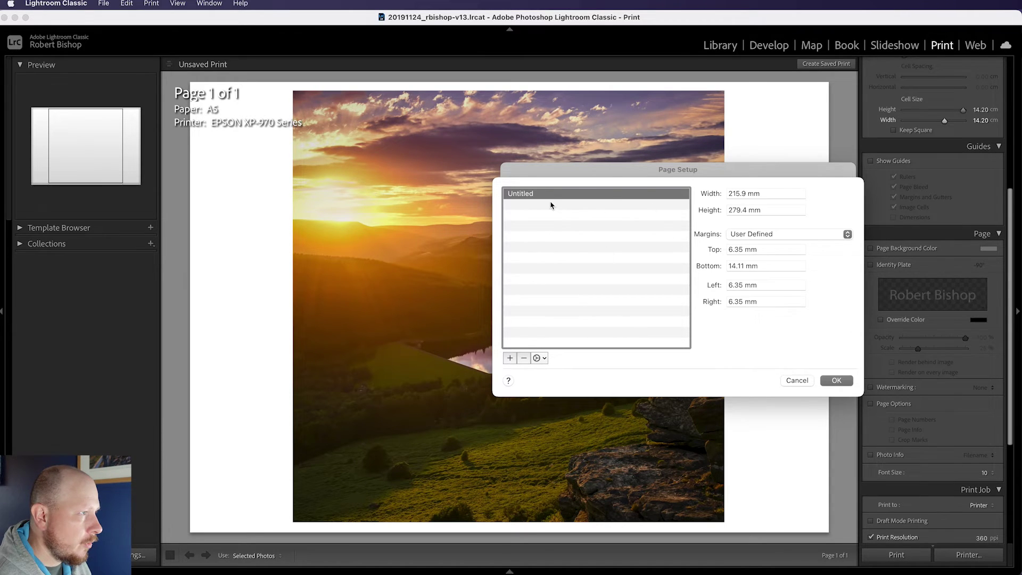
double_click(530, 195)
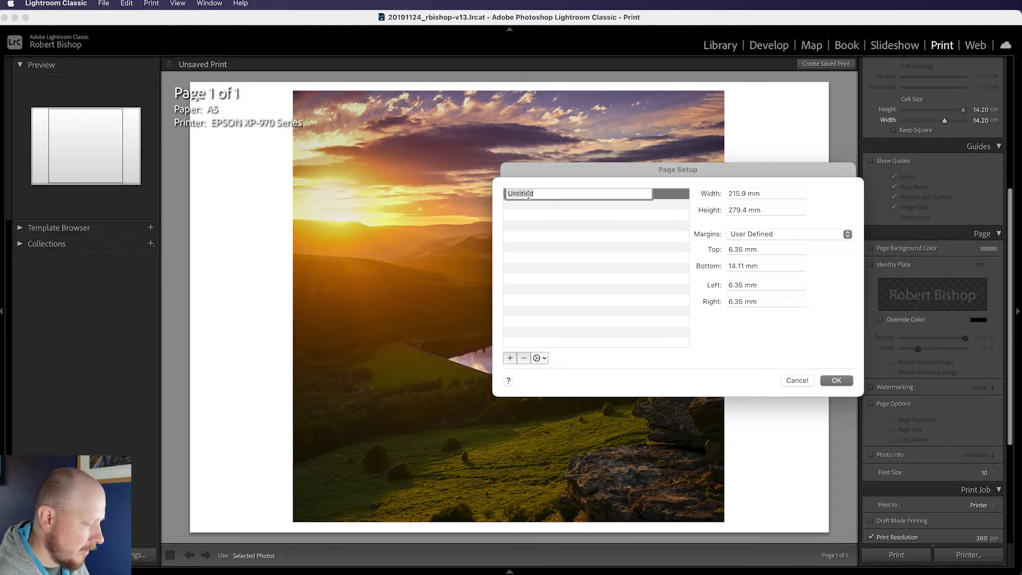
text(Square 14.8)
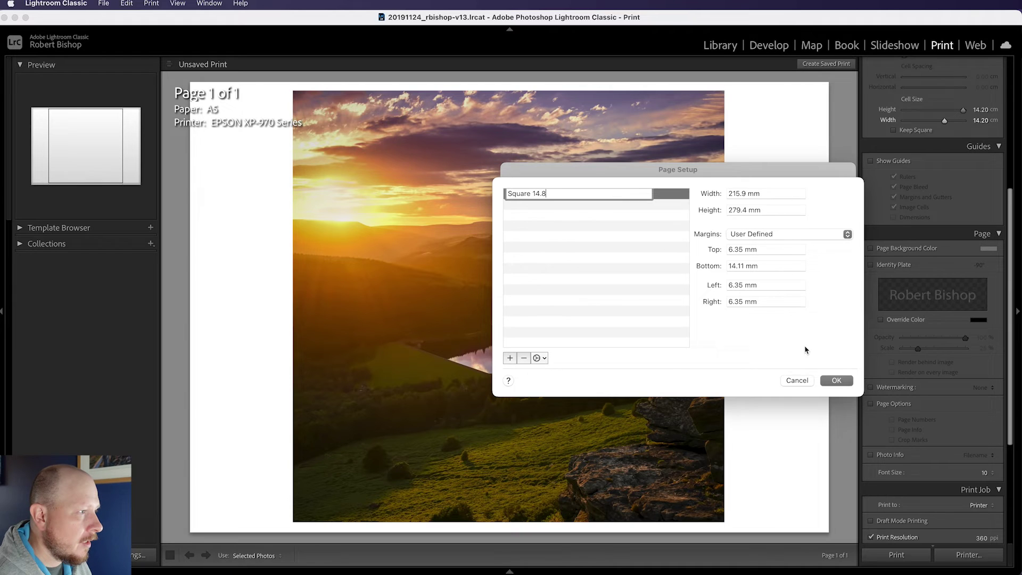
key(Return)
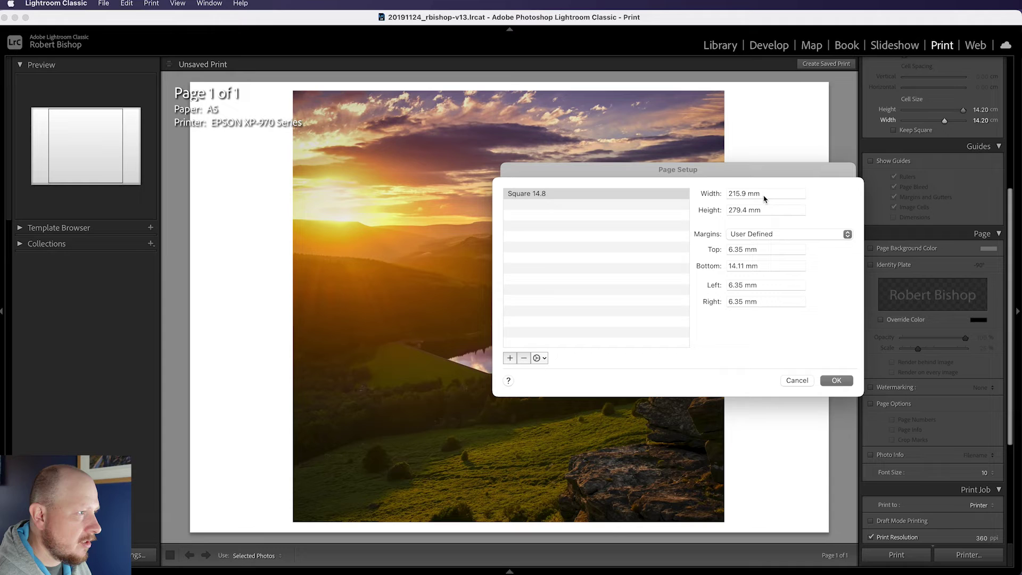
- Set the Square 14.8 paper width and height to 148 mm
triple_click(746, 193)
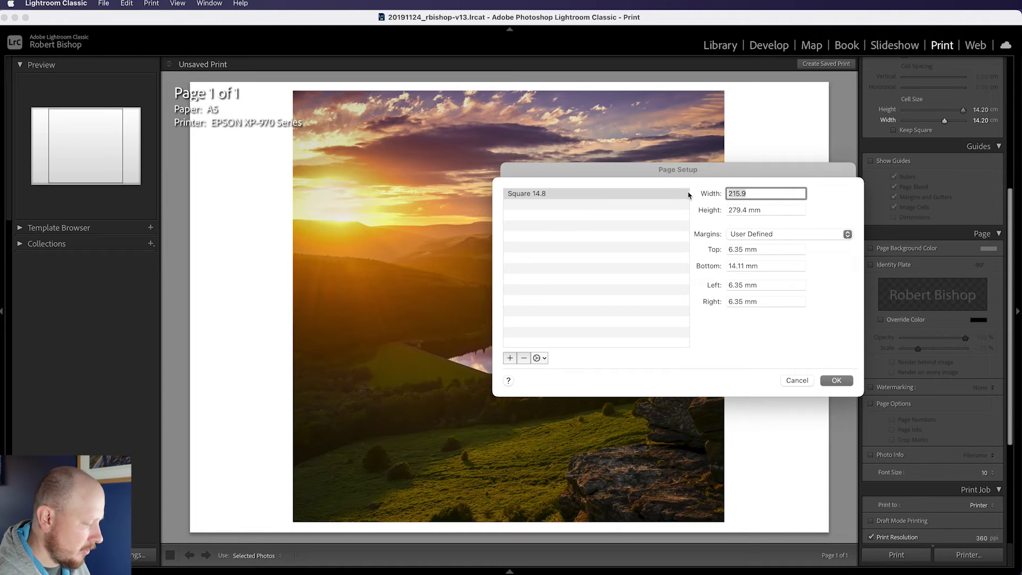
text(148)
key(Tab)
text(14)
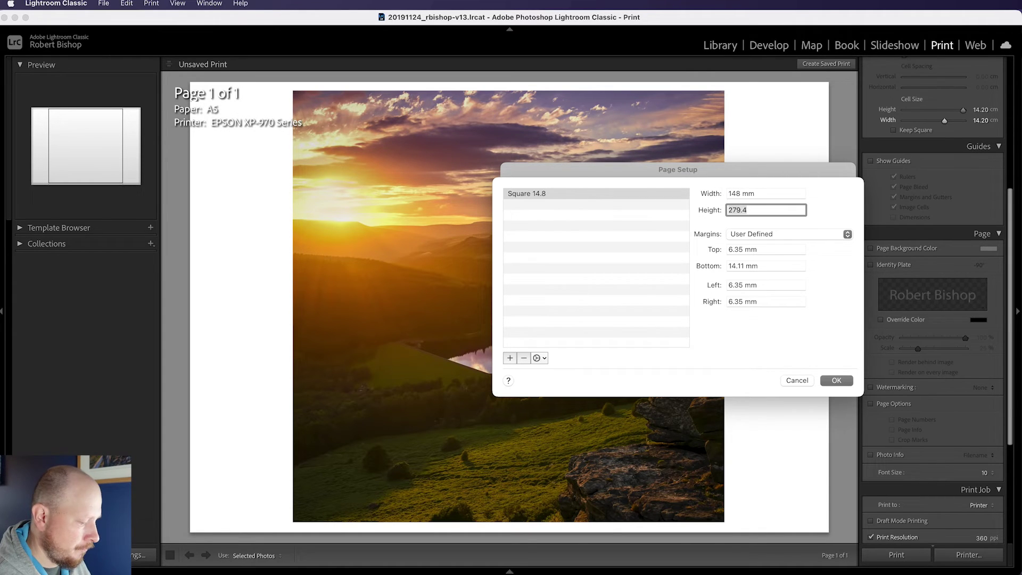
text(8)
key(Tab)
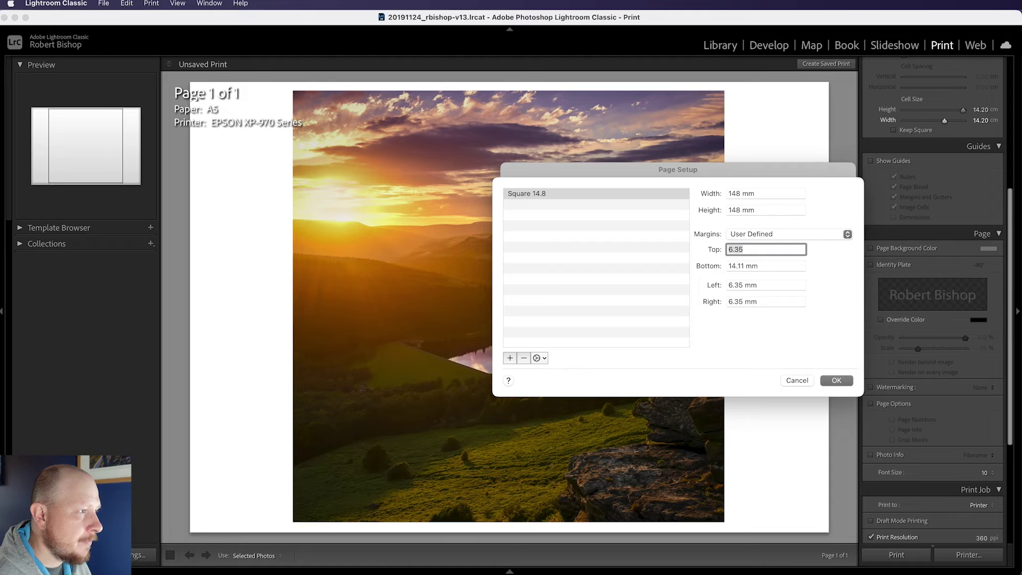
- Give it user-defined margins of 3 mm on top, bottom, left and right
click(798, 234)
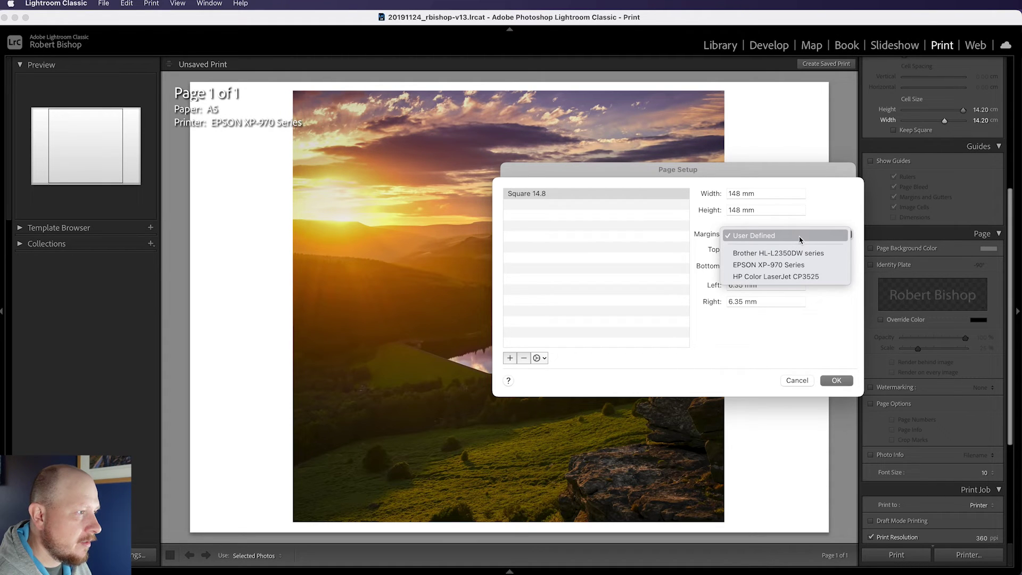
click(814, 234)
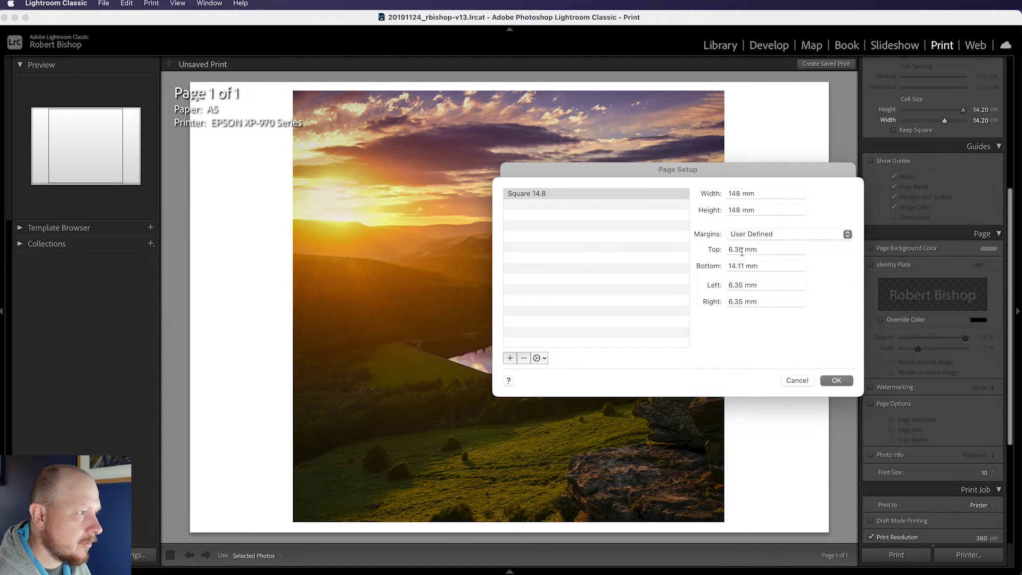
click(743, 250)
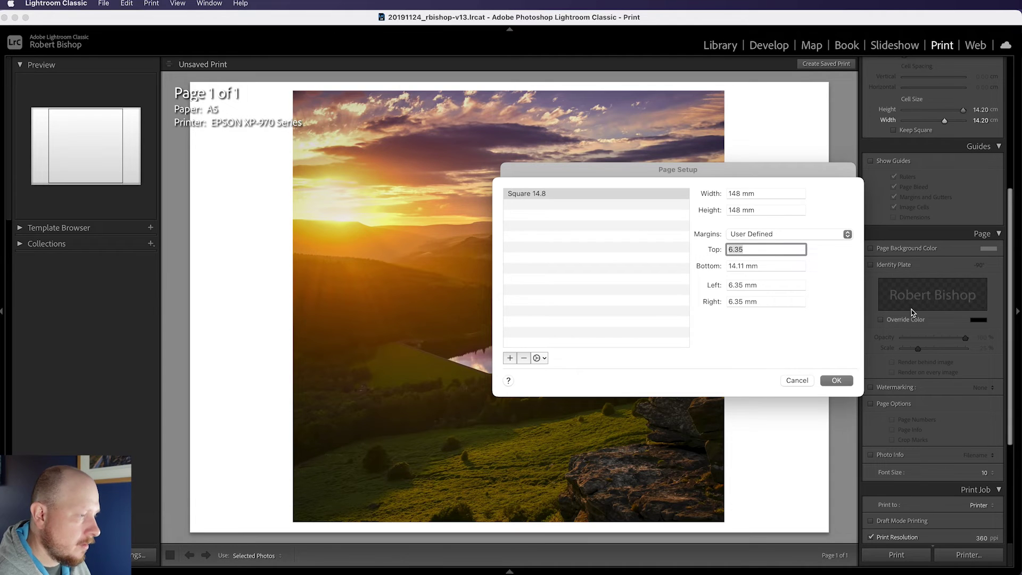
text(3)
key(Tab)
text(3)
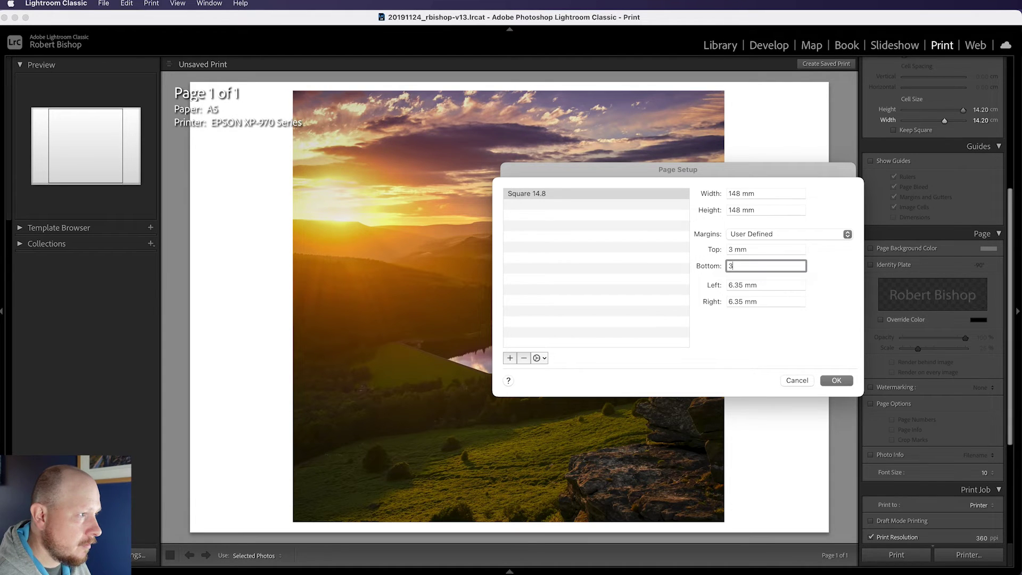
key(Tab)
text(3)
key(Tab)
text(3)
key(Tab)
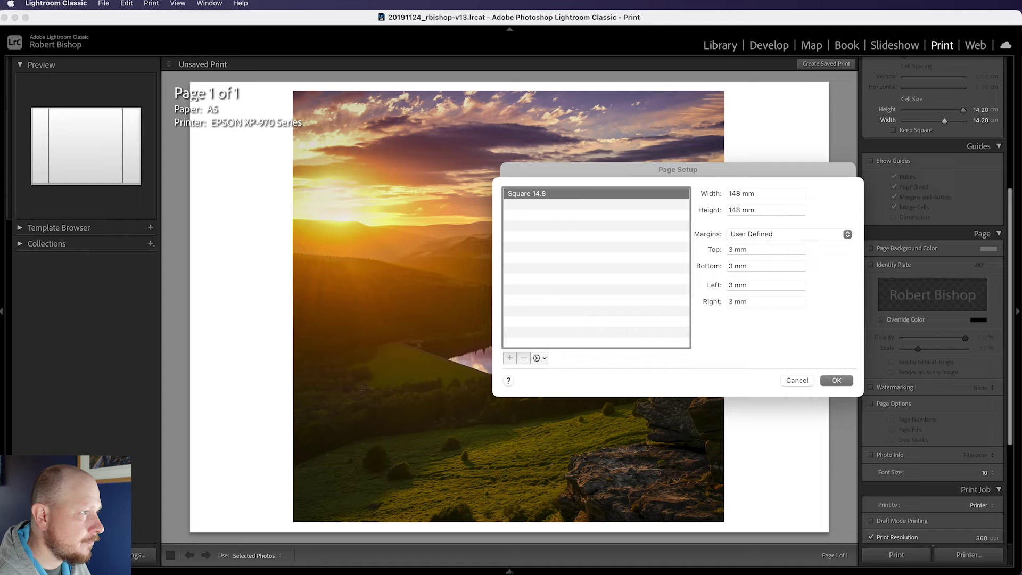
- Confirm the Square 14.8 custom size and apply it in Page Setup
click(837, 382)
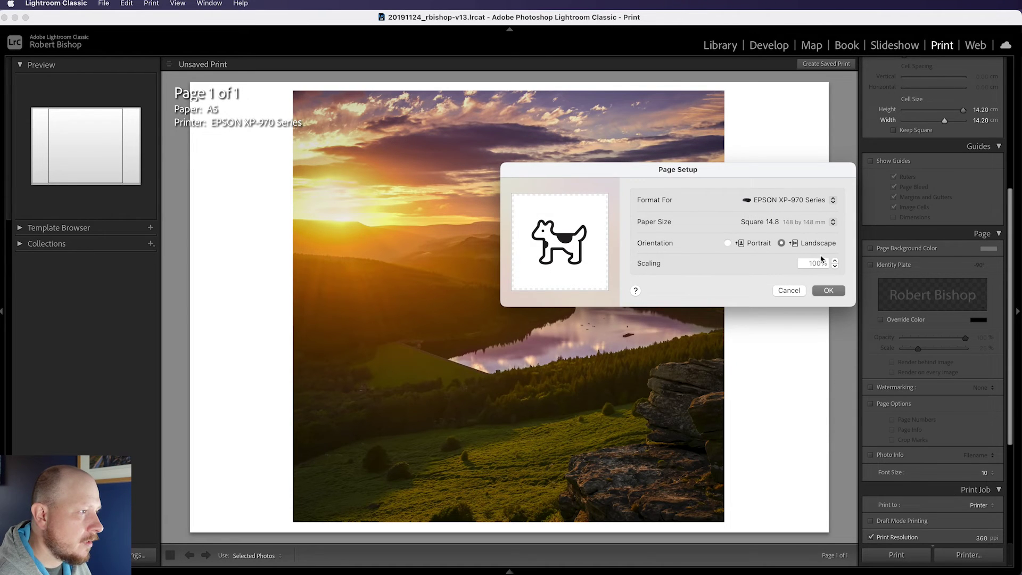
click(830, 291)
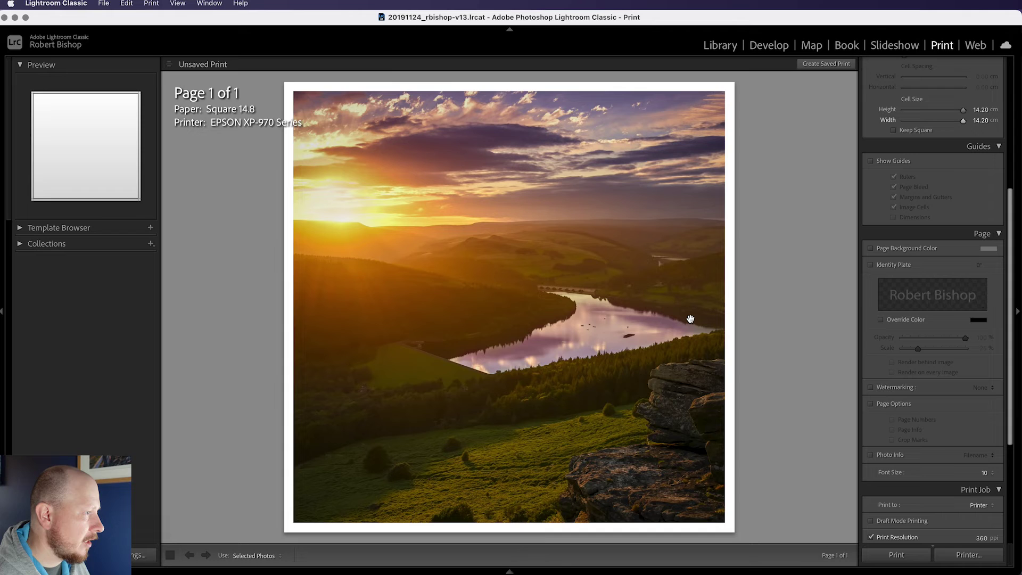
- Scroll the right panel to review the Print Job and Color Management settings
scroll(939, 181, up, 10)
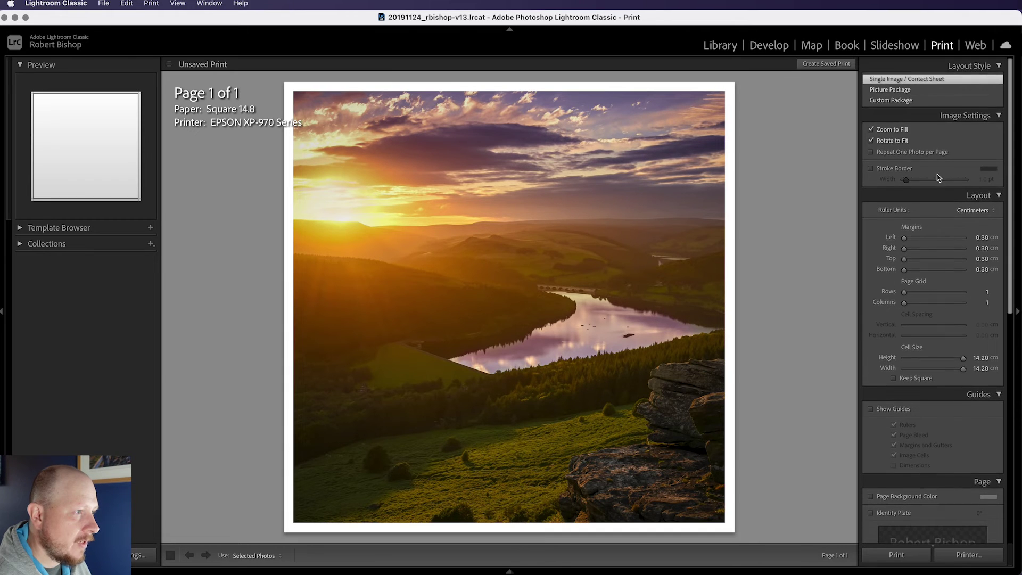
scroll(935, 151, down, 10)
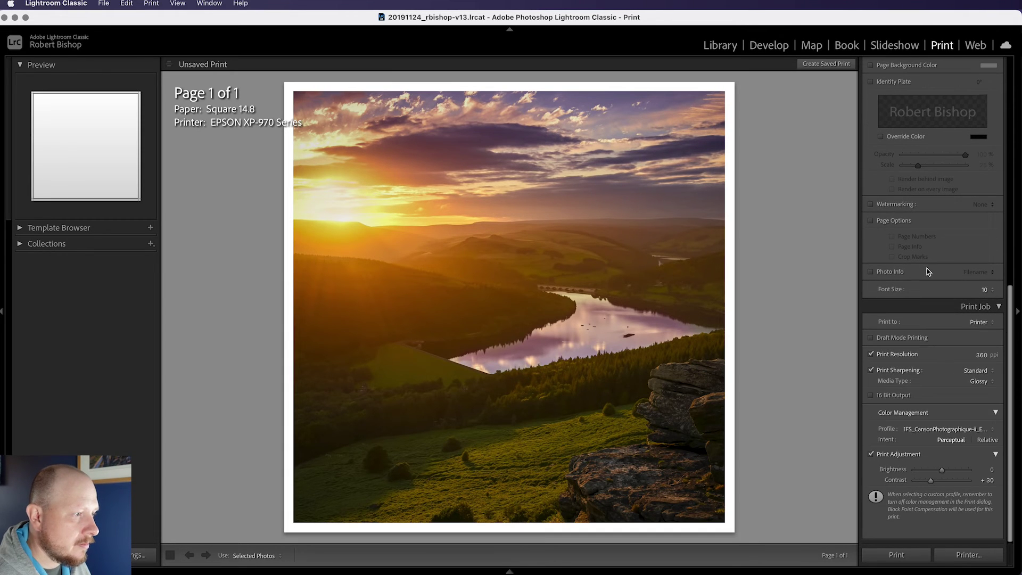